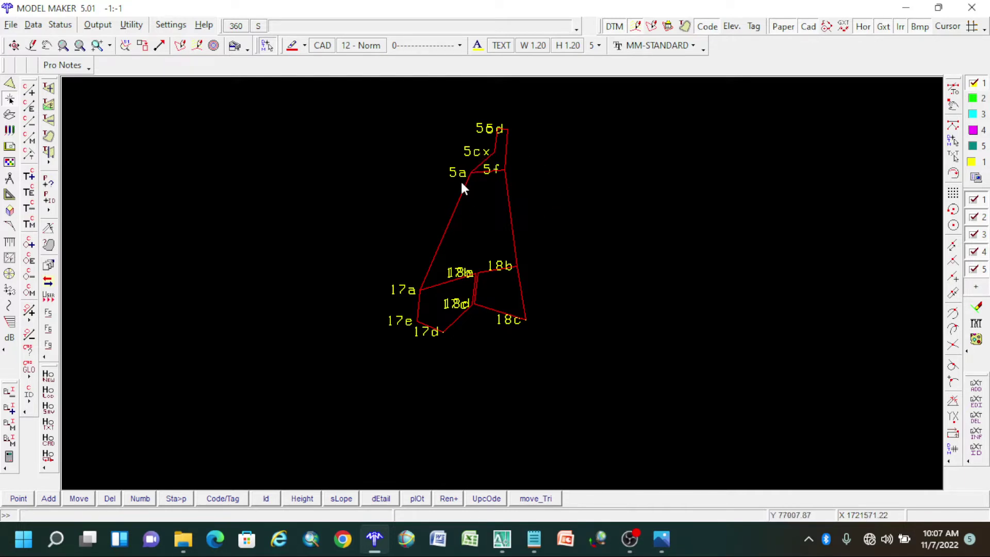
scroll(460, 181, up, 2)
scroll(459, 188, down, 2)
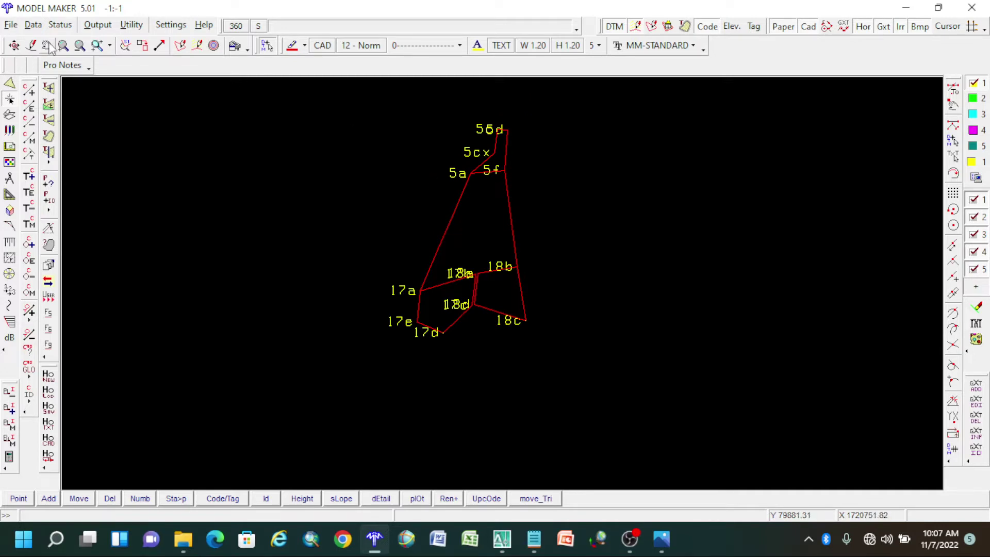
Magnify the view with a widened window so lot boundaries 5a to 18c fill the screen
click(64, 46)
key(Page_Down)
key(Page_Down)
click(468, 244)
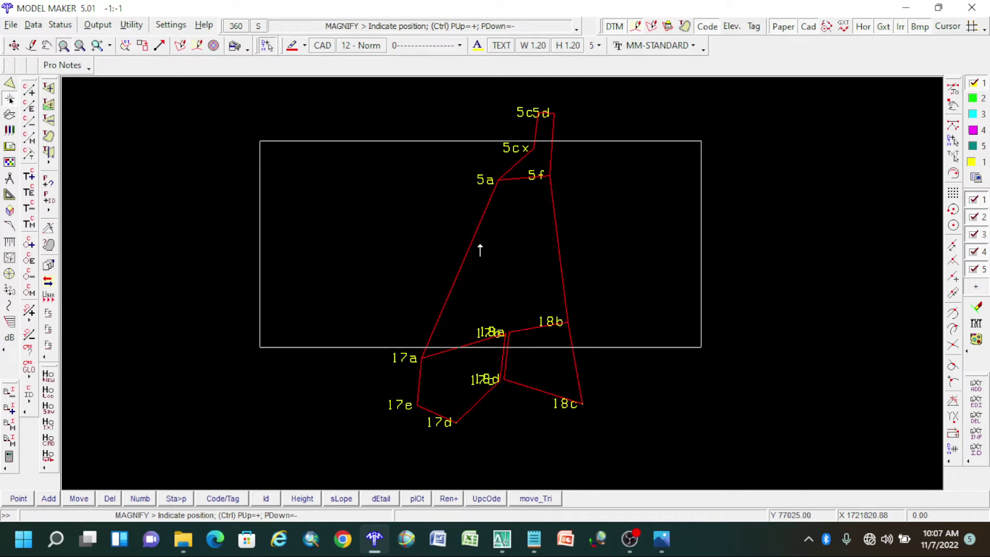
key(Escape)
scroll(366, 226, up, 1)
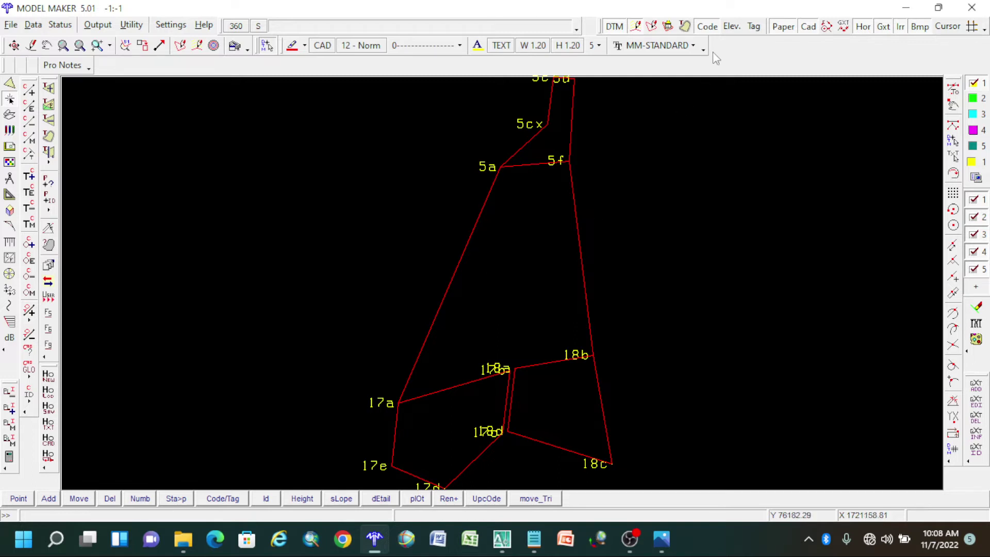
click(708, 28)
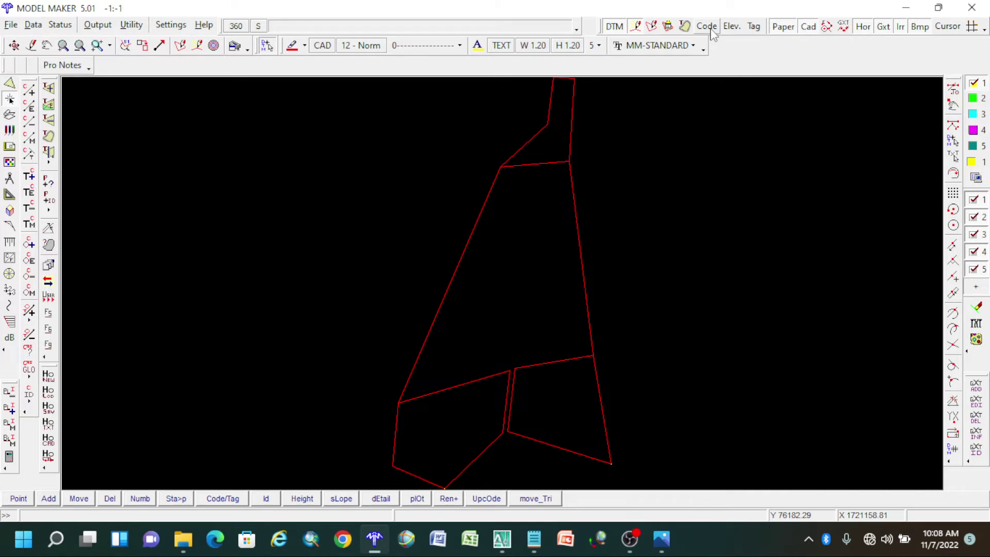
click(708, 29)
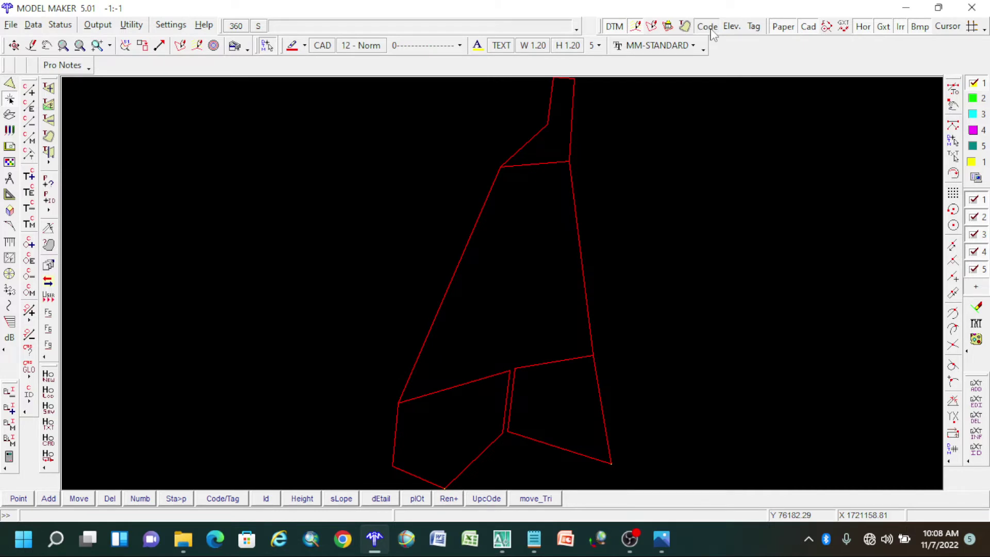
click(808, 27)
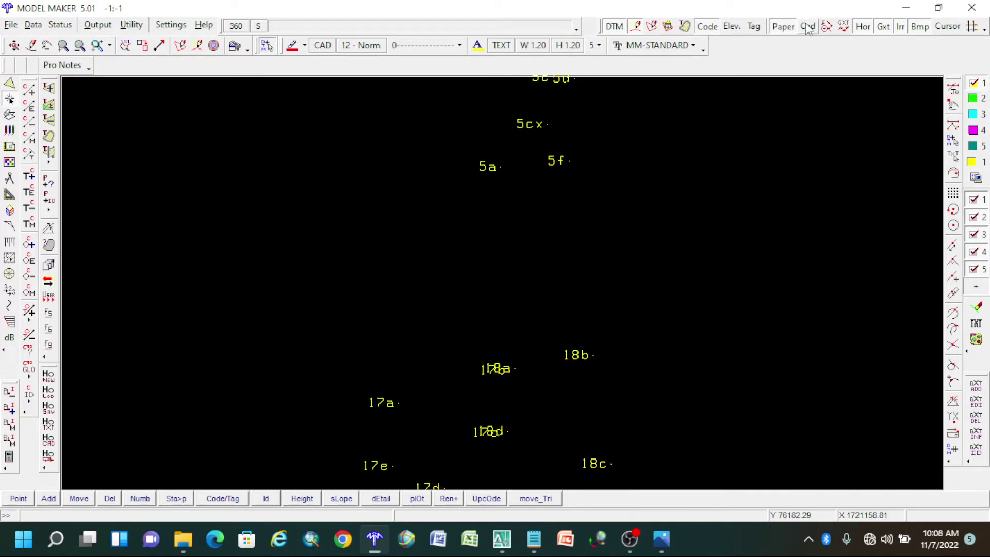
click(808, 27)
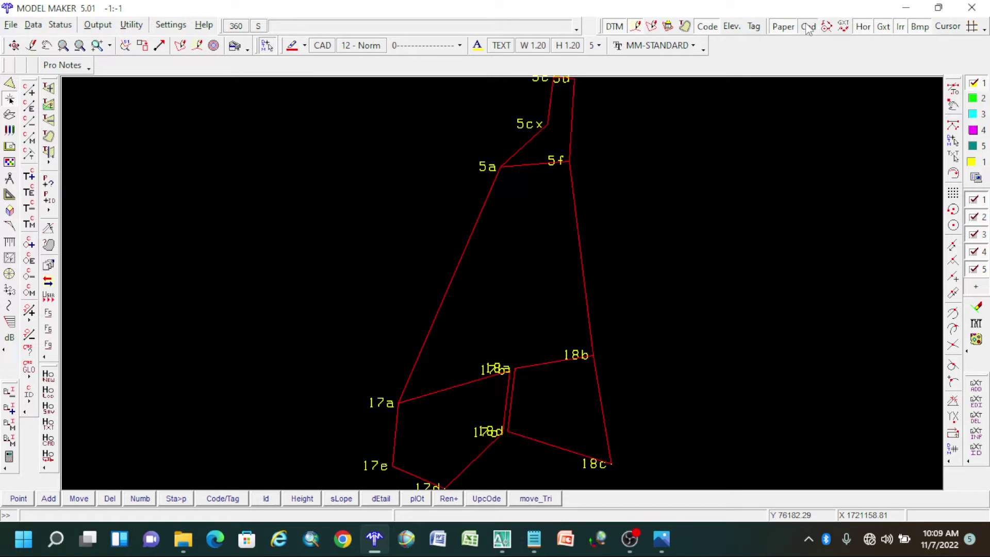
In the save settings, select both the Coordinate (MMB) and Cad (KCD) outputs
click(11, 25)
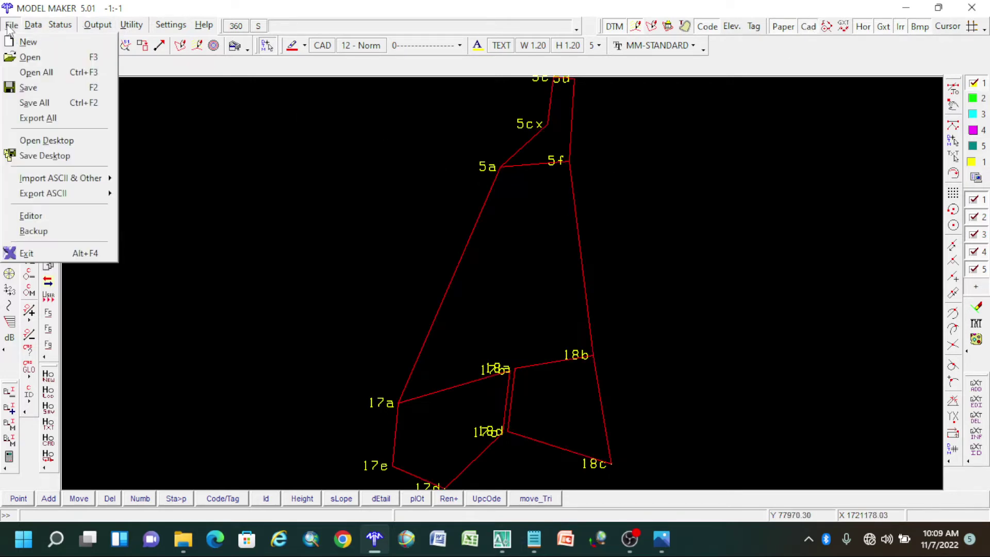
click(31, 87)
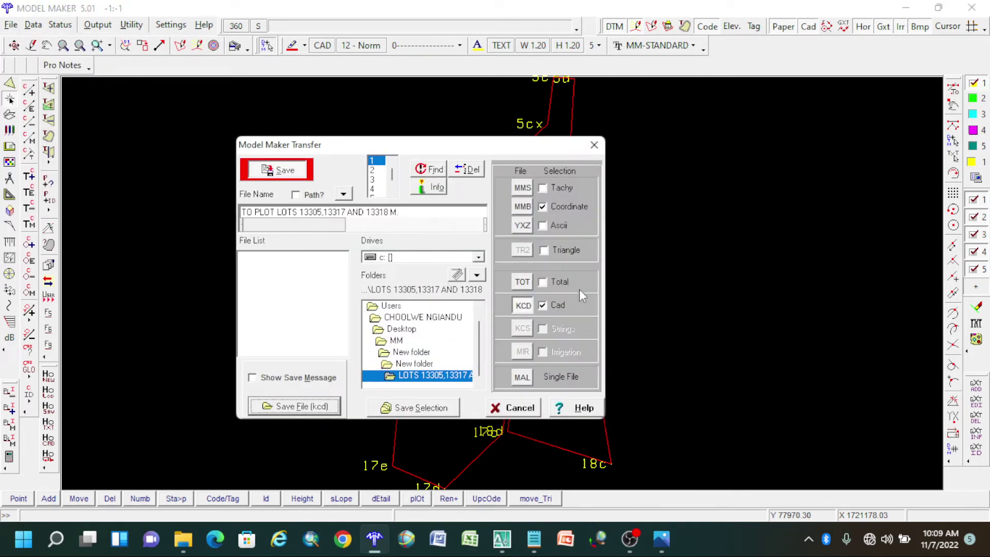
click(543, 207)
click(543, 305)
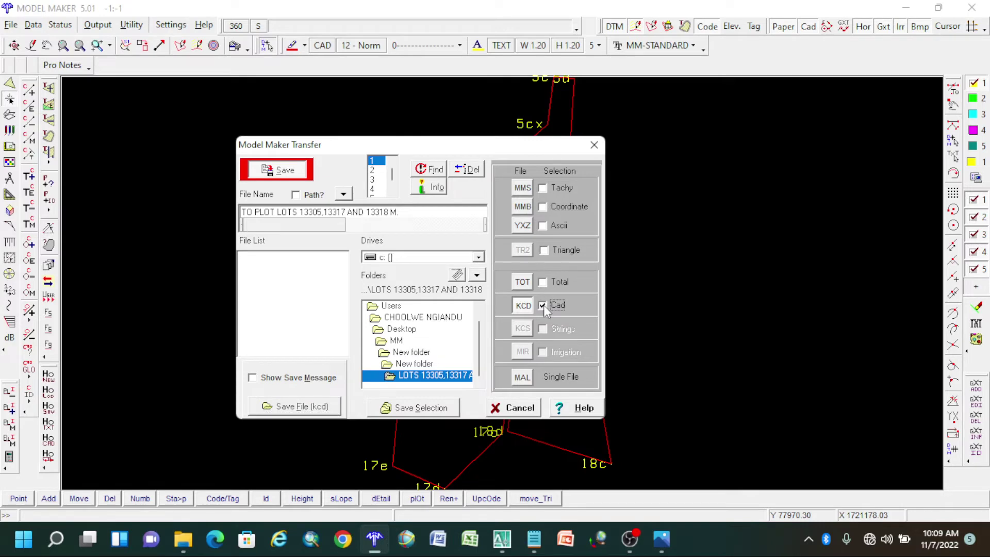
click(544, 207)
click(541, 308)
Remove the trailing period from the file name 'TO PLOT LOTS 13305,13317 AND 13318 M'
click(407, 211)
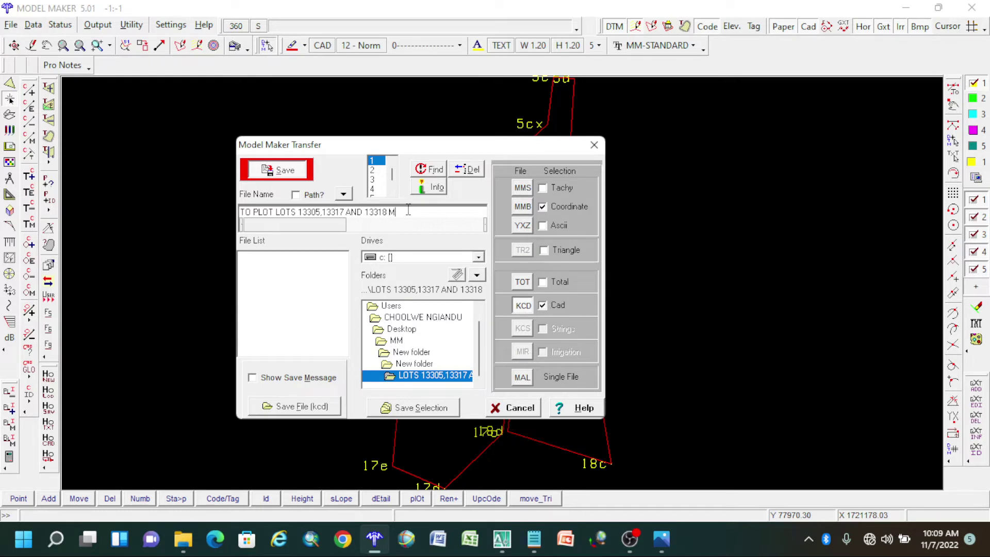
key(BackSpace)
drag(407, 215, 404, 216)
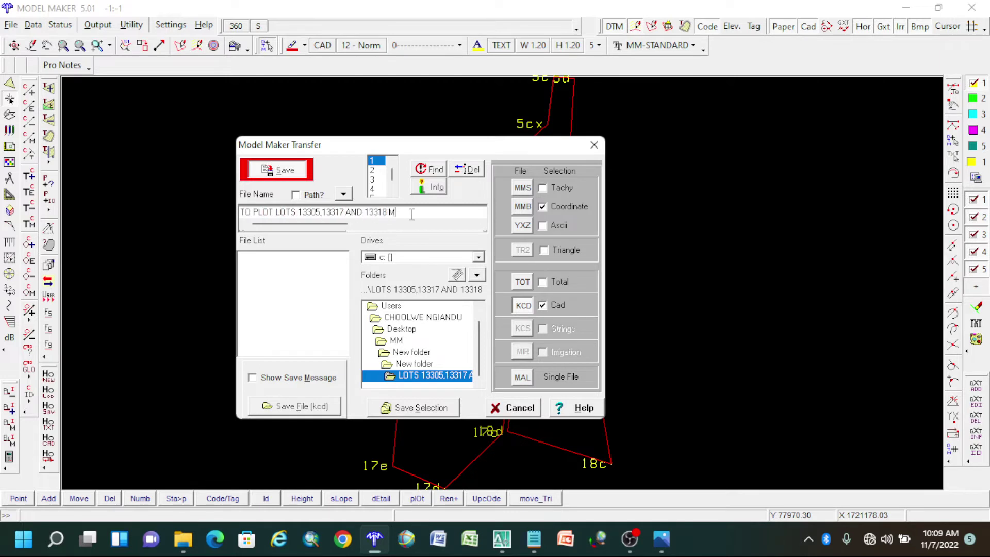
mouse_move(405, 216)
mouse_down()
mouse_move(240, 220)
mouse_move(402, 215)
mouse_up()
Save the selected MMB and KCD files, then reopen the Model Maker Transfer save settings
click(435, 407)
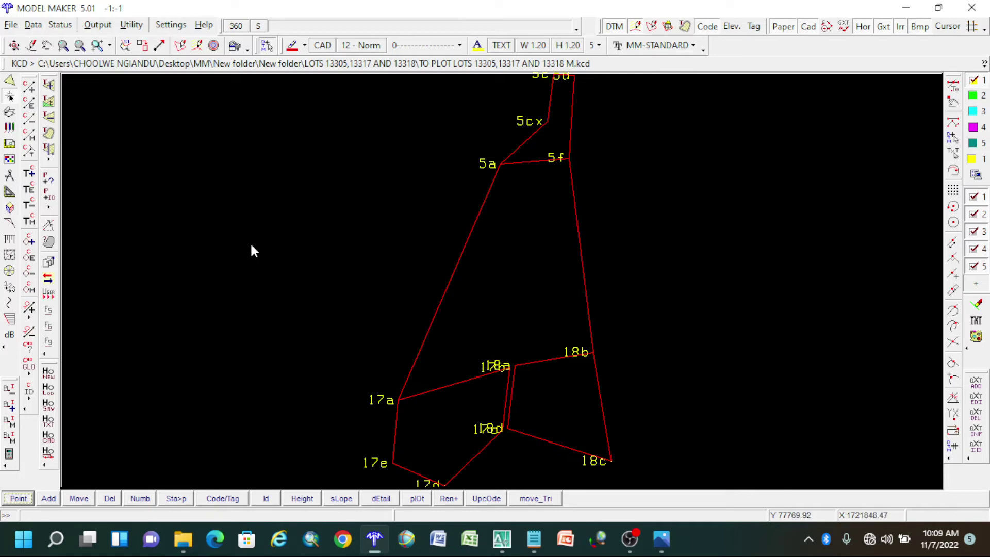
click(10, 26)
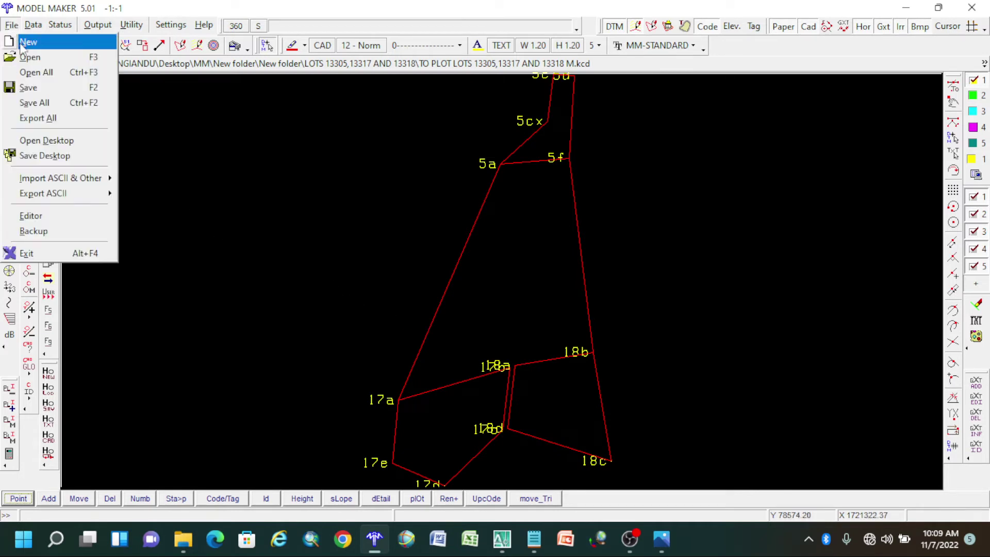
click(30, 88)
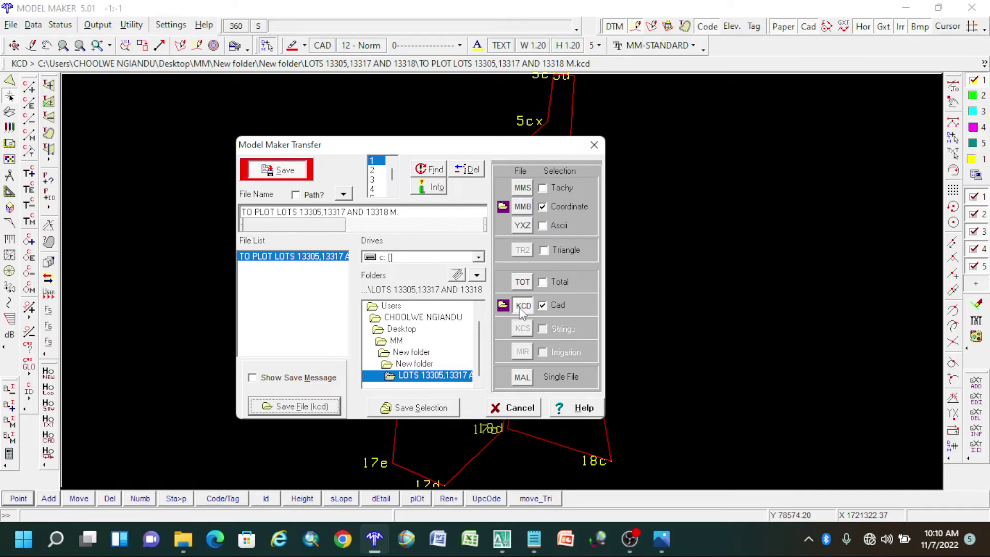
Save the selection again, confirming overwrite of both the existing MMB and KCD files
click(428, 408)
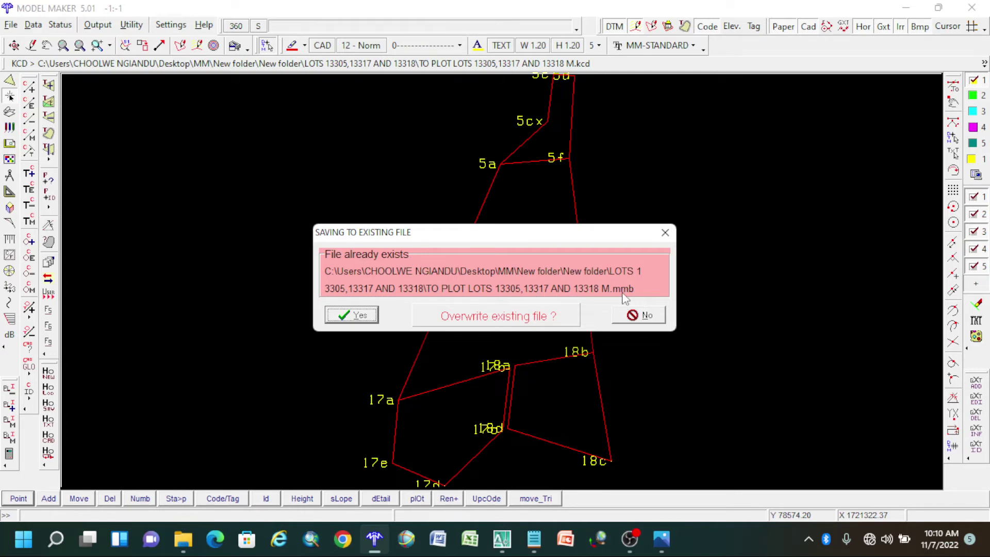
click(368, 319)
click(350, 316)
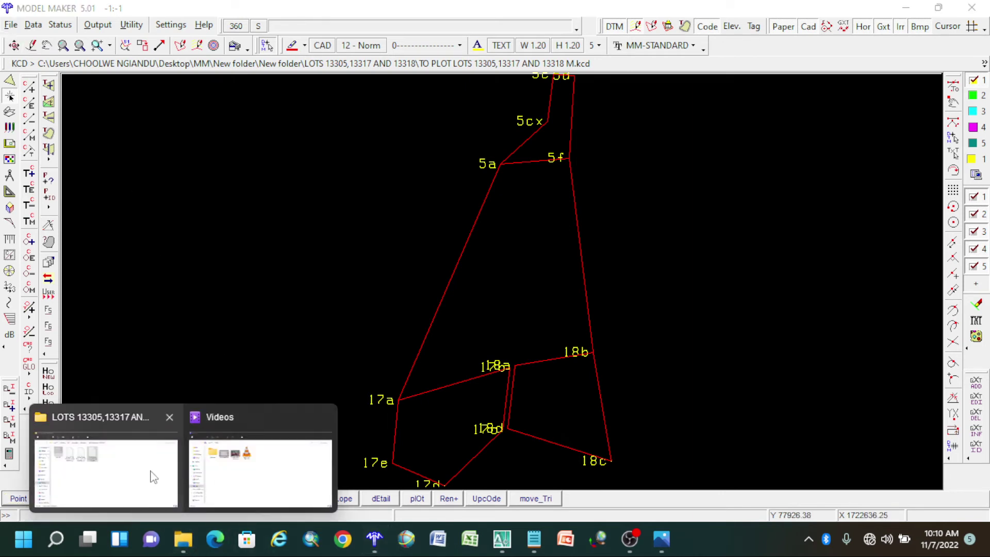
mouse_move(182, 538)
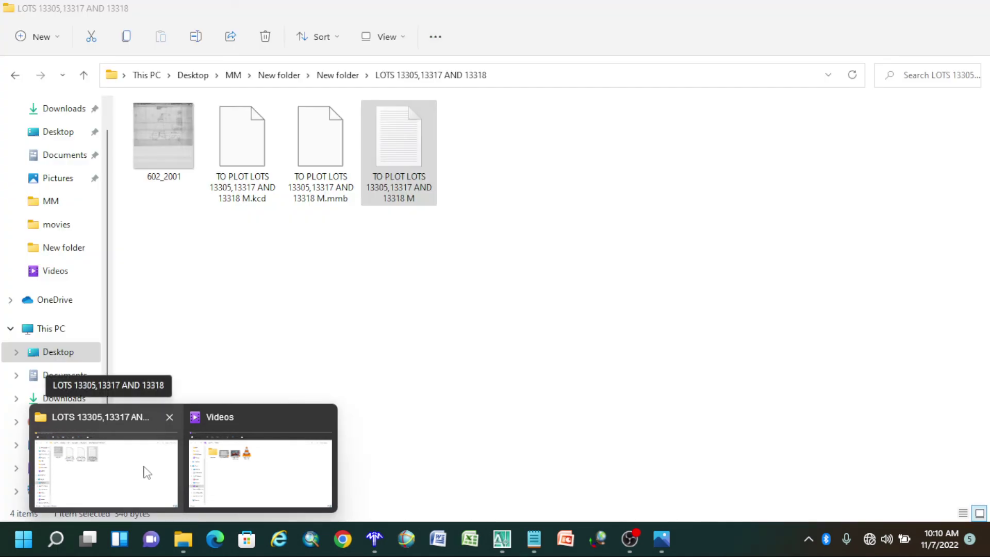
click(147, 472)
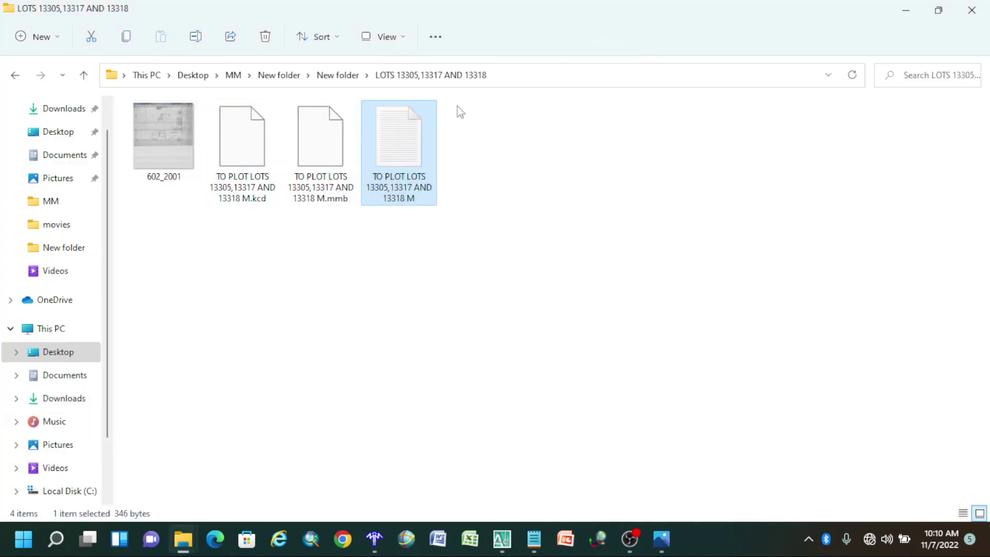
drag(306, 234, 261, 180)
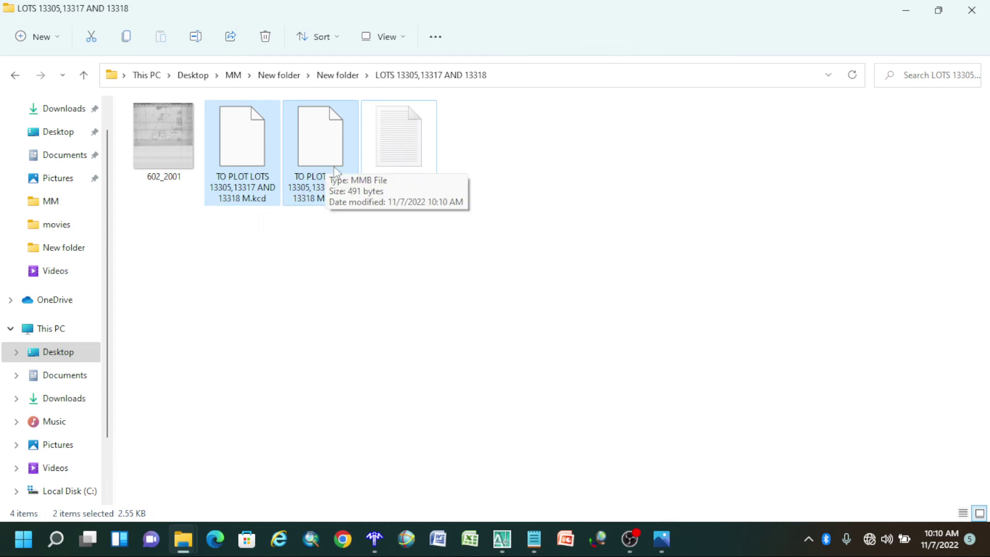
click(302, 276)
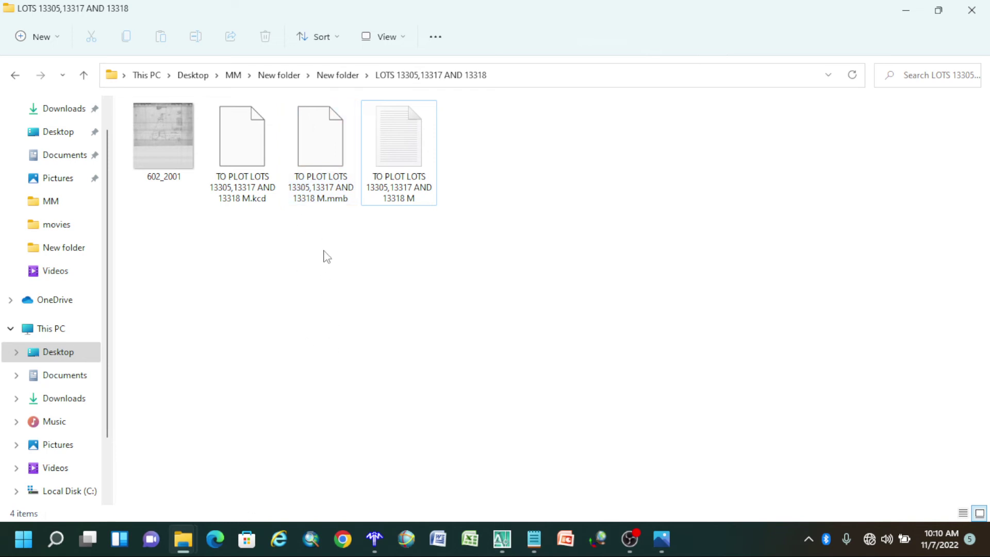
mouse_move(342, 228)
mouse_down()
mouse_move(256, 168)
mouse_move(341, 232)
mouse_up()
click(335, 162)
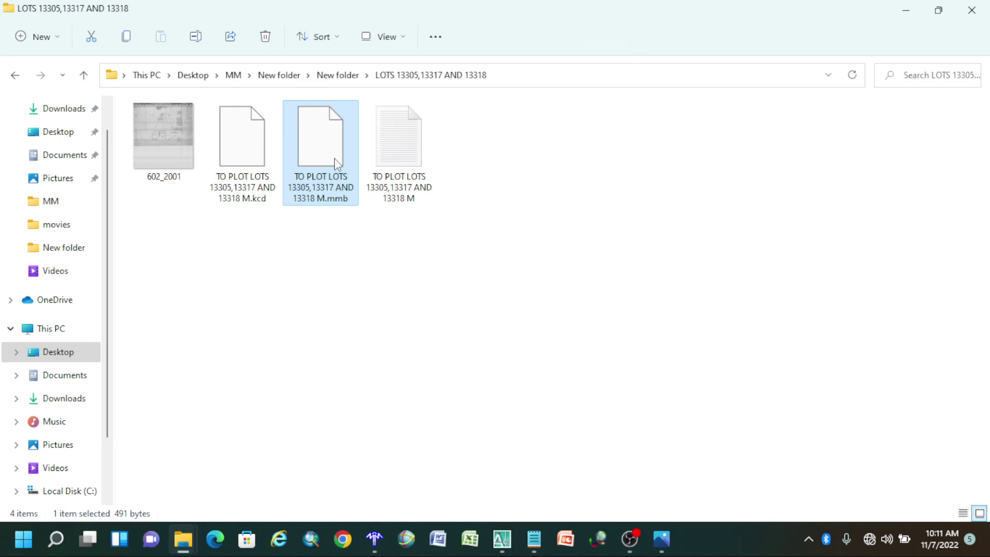
click(298, 243)
click(255, 152)
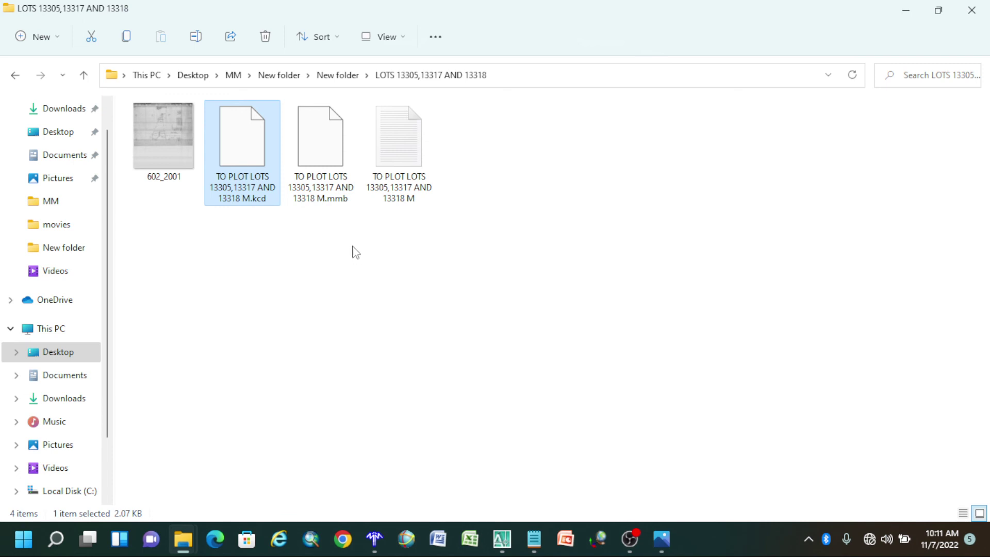
drag(351, 238, 253, 169)
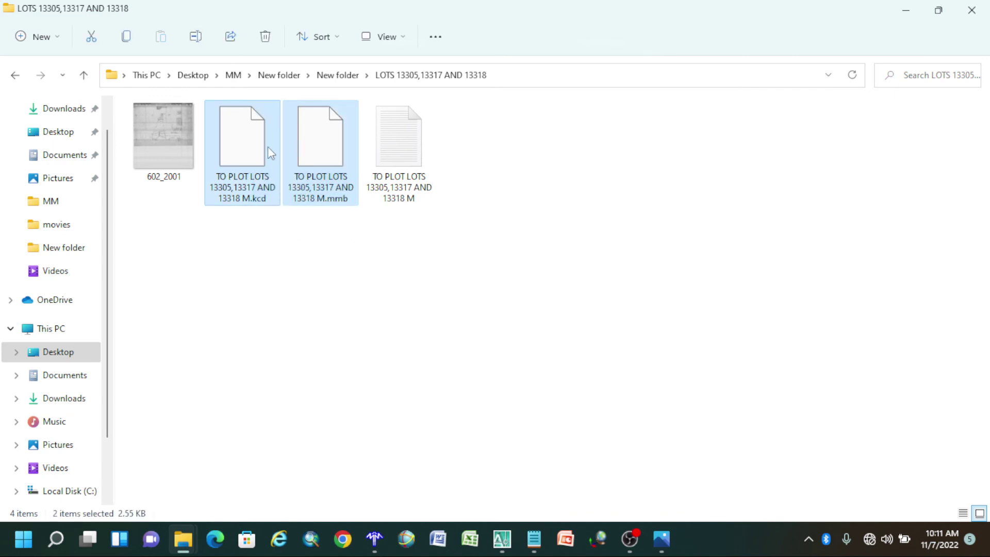
click(507, 336)
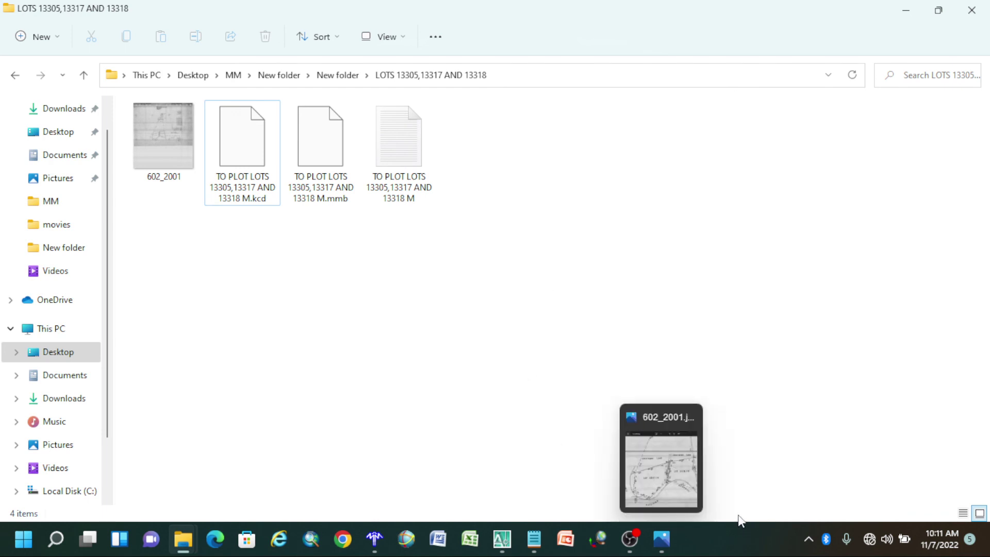
Bring the Model Maker window with the lot boundary drawing back to the front
click(376, 545)
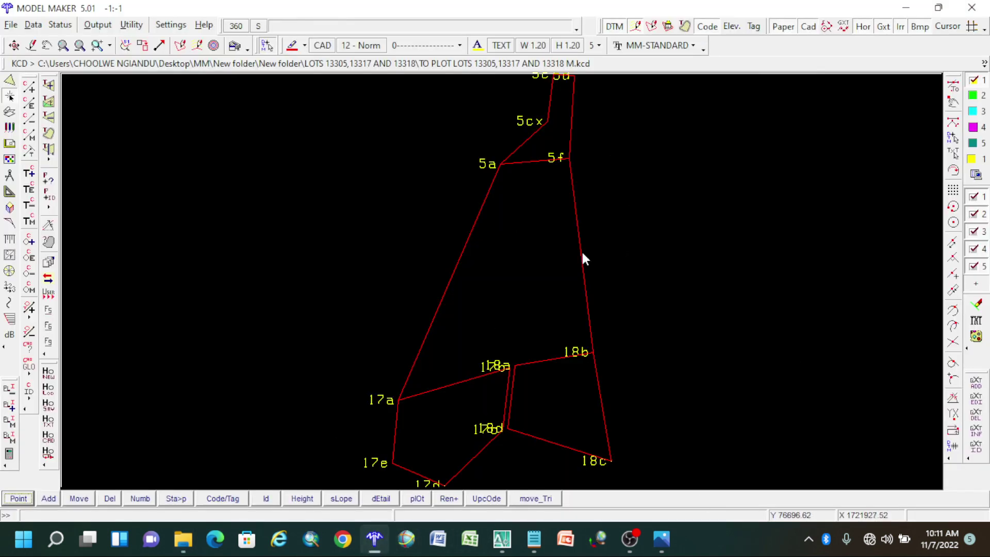